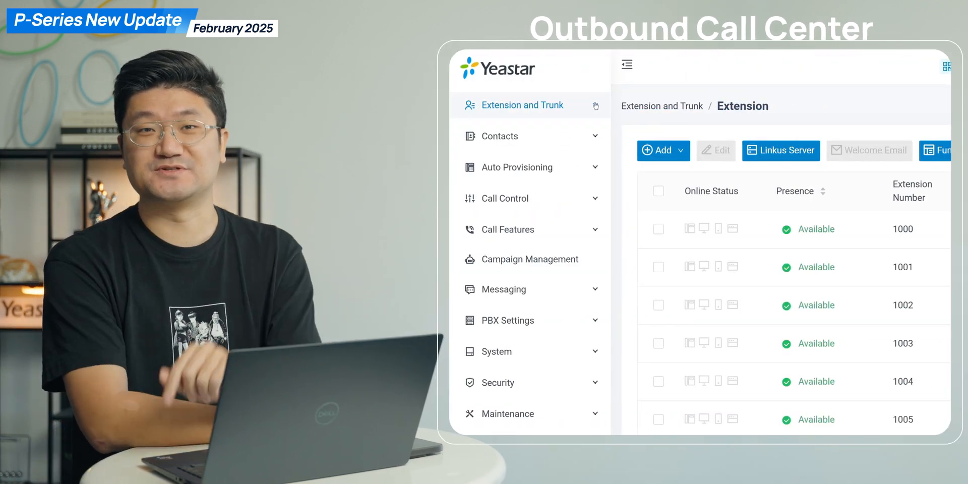
Step: View the Outbound Call Center add-on under Add-on Subscription, then go to Campaign Management
left_click(610, 387)
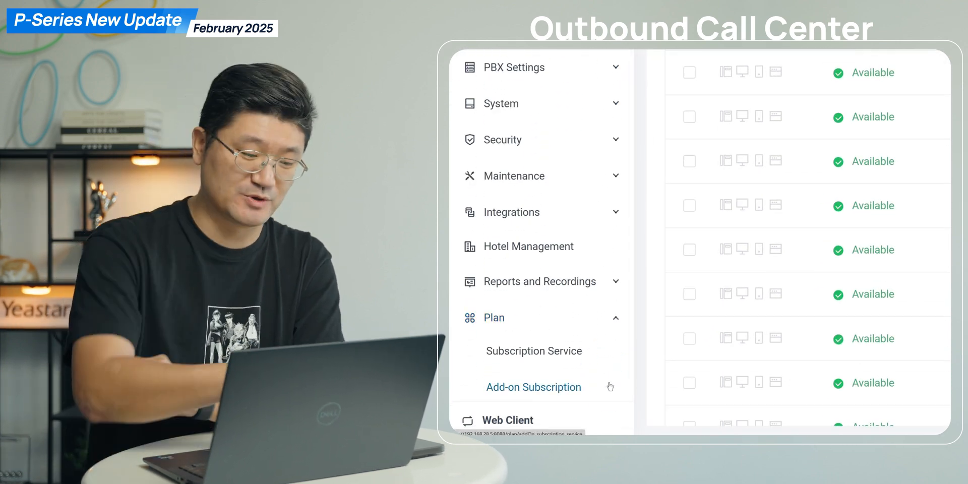
left_click(534, 387)
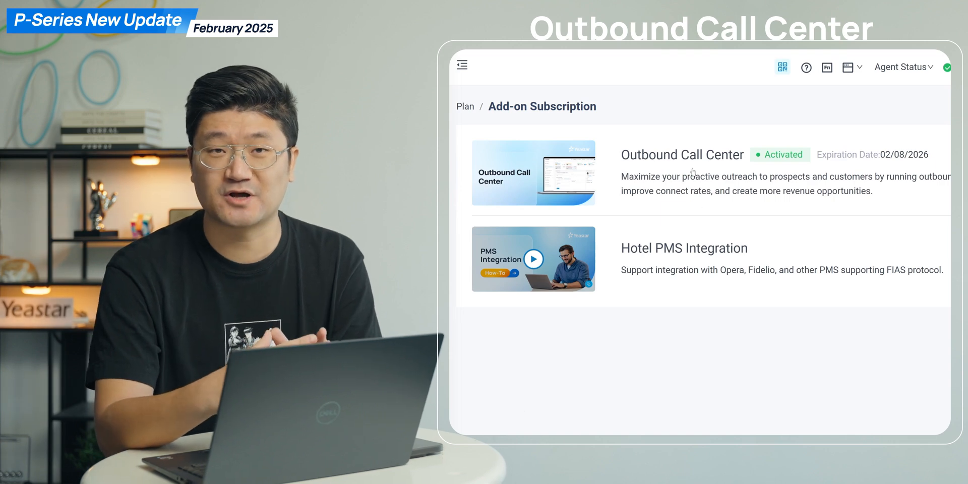
left_click(693, 179)
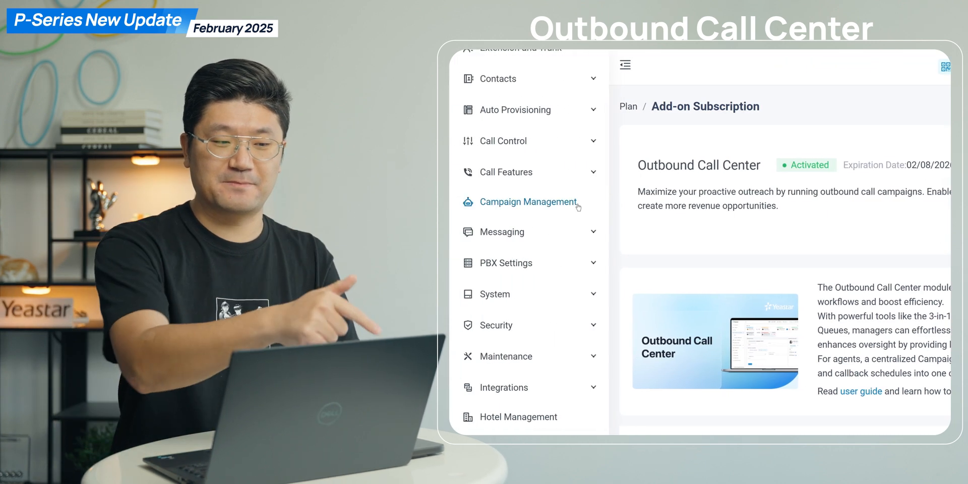
left_click(530, 201)
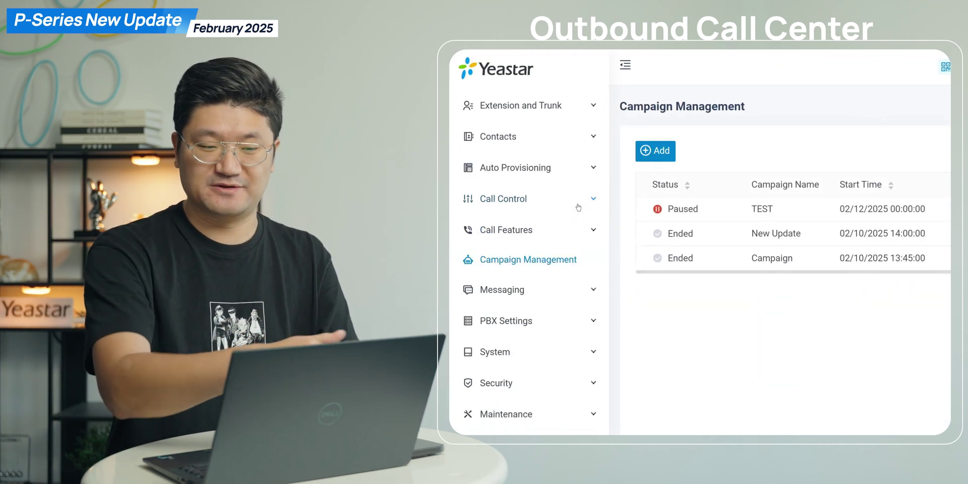
Step: Add a new campaign named Yeastar_Test with start date 02/13/2025
left_click(661, 151)
left_click(578, 170)
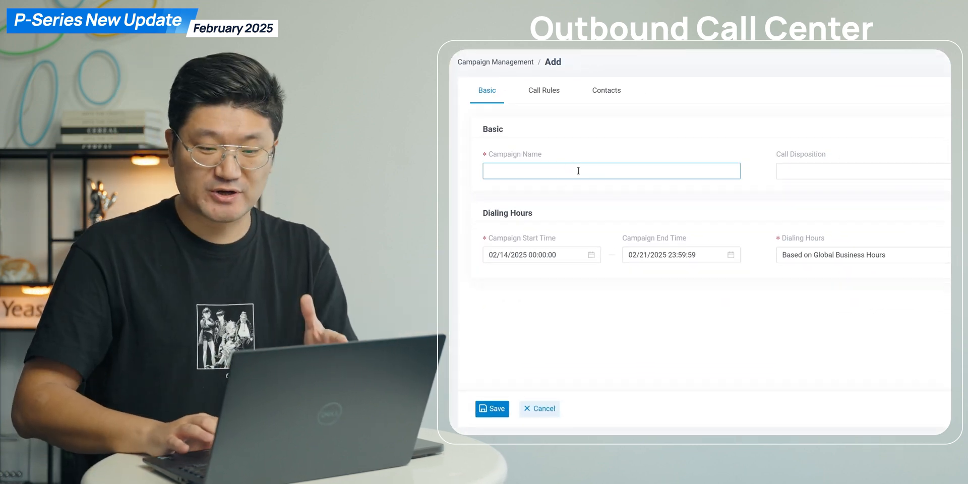
type("Yeastar_Test")
left_click(569, 255)
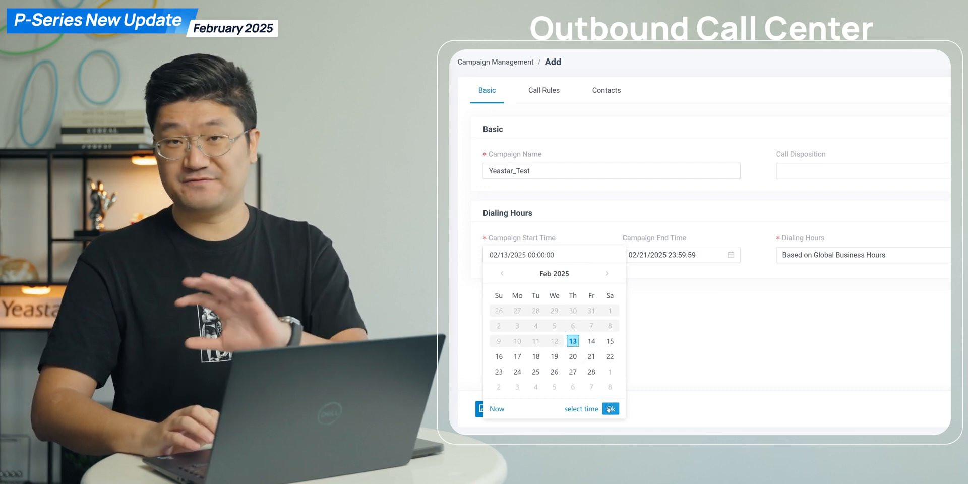
left_click(611, 409)
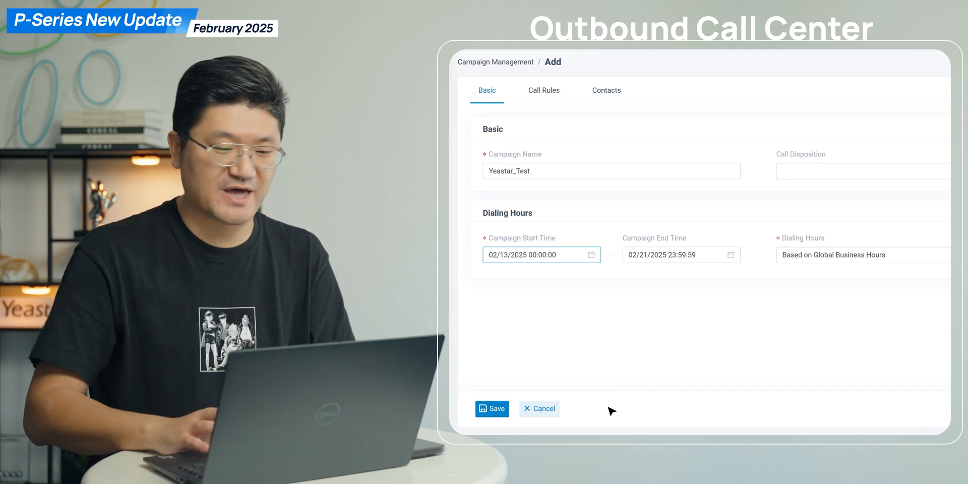
Step: Set the call rules to Progressive dialer mode with outbound queue 6402-6402
left_click(542, 91)
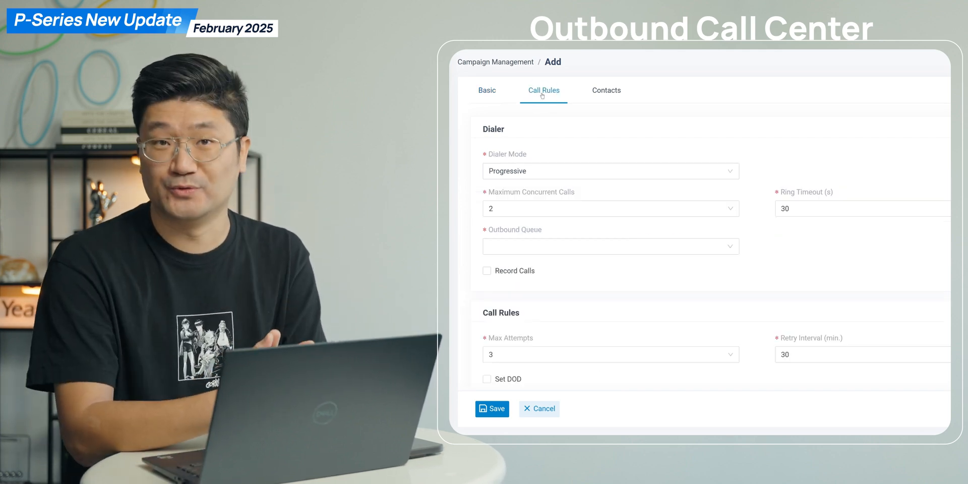
left_click(559, 170)
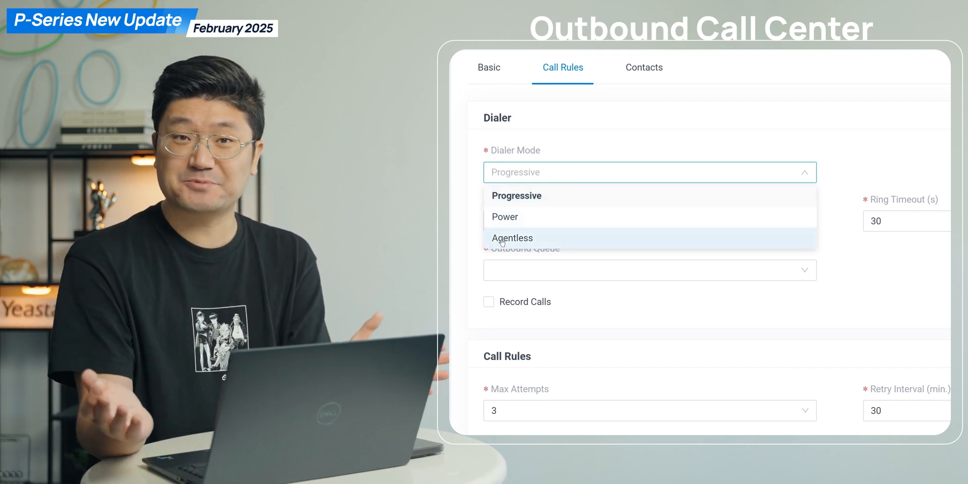
left_click(501, 197)
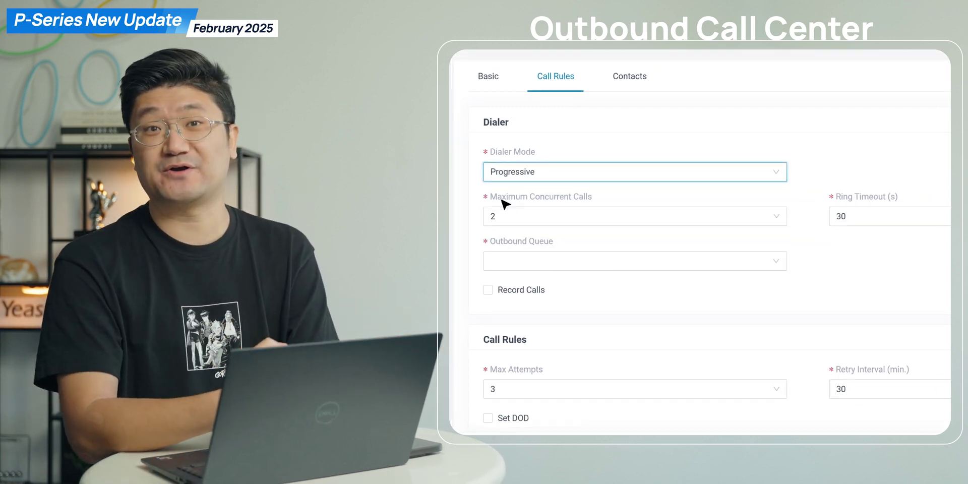
left_click(512, 248)
left_click(513, 265)
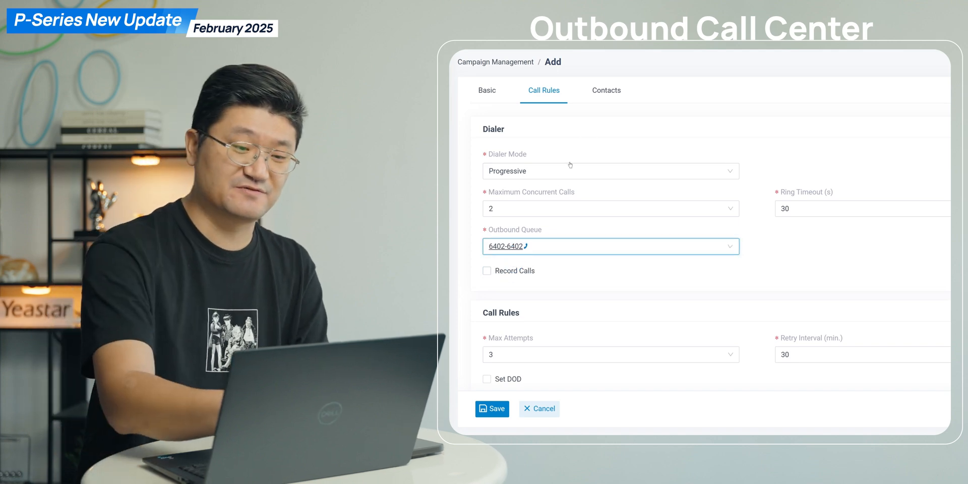
left_click(607, 90)
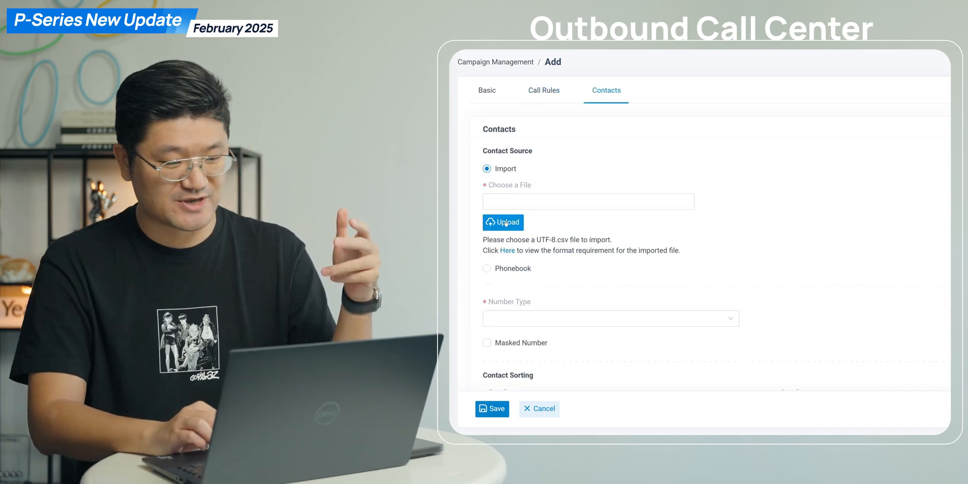
Step: Source contacts from the Campaign phonebook using Business numbers
left_click(488, 269)
left_click(514, 217)
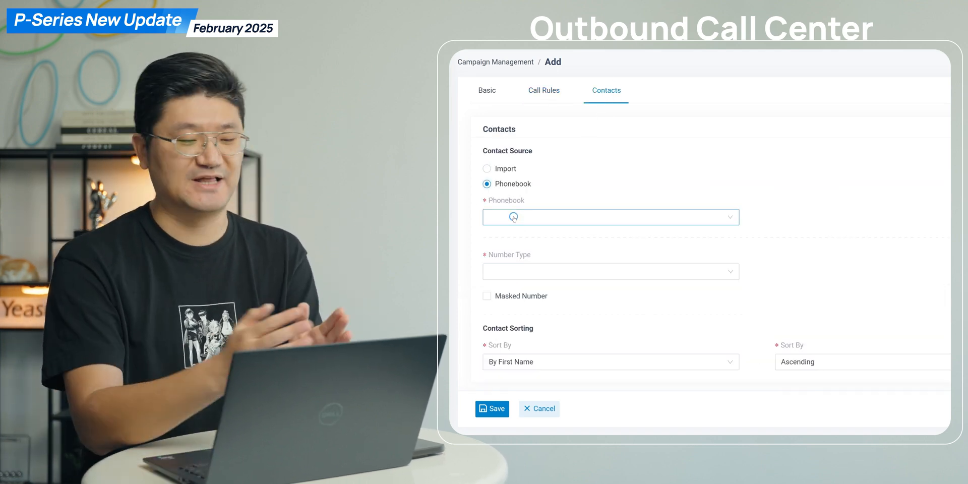
left_click(515, 272)
left_click(515, 158)
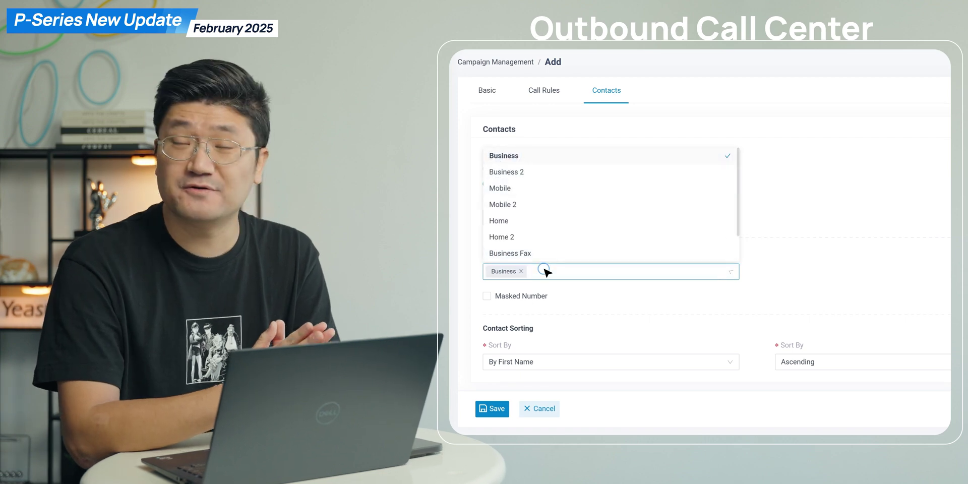
Step: Save the campaign, confirm the contacts warning, and view its details
left_click(493, 408)
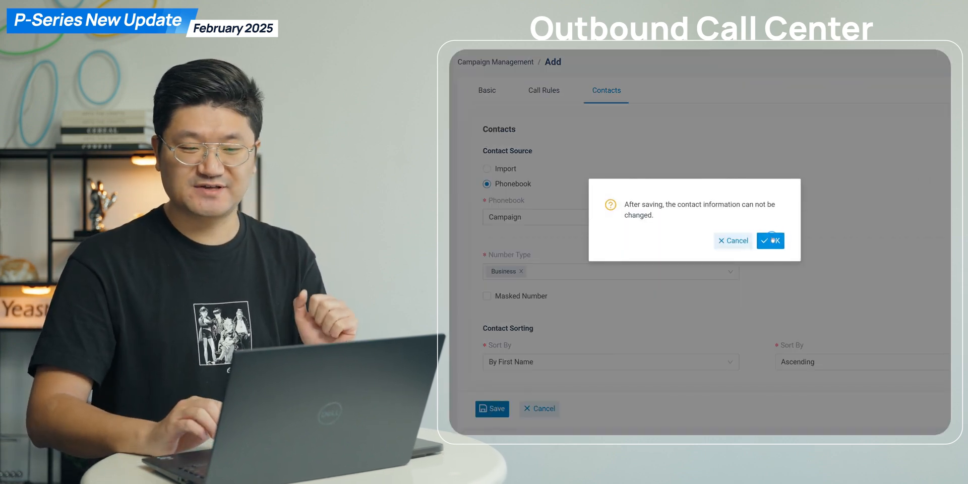
left_click(771, 241)
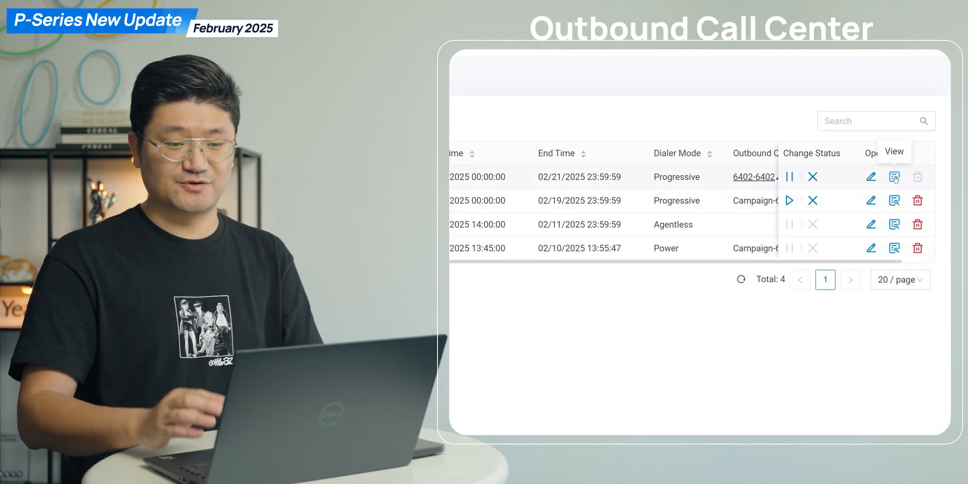
left_click(894, 177)
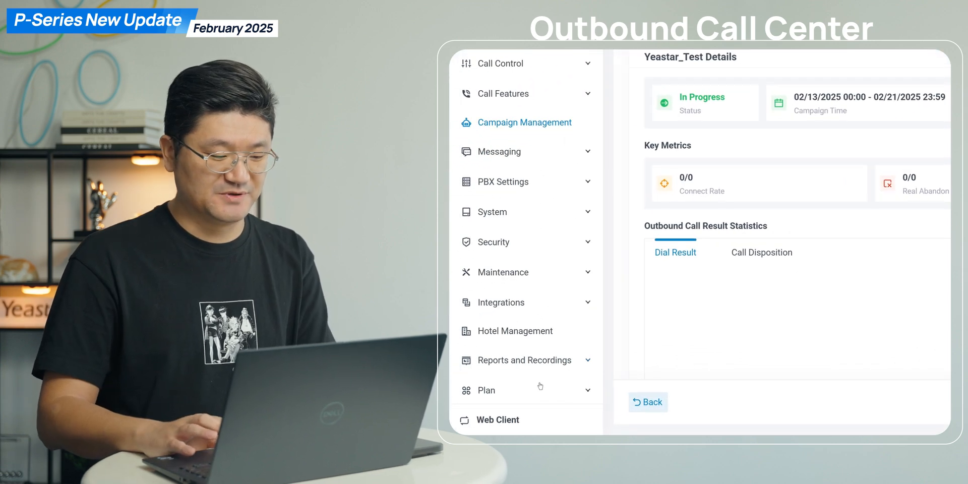
Step: Switch from the management portal to the agent Web Client
left_click(498, 420)
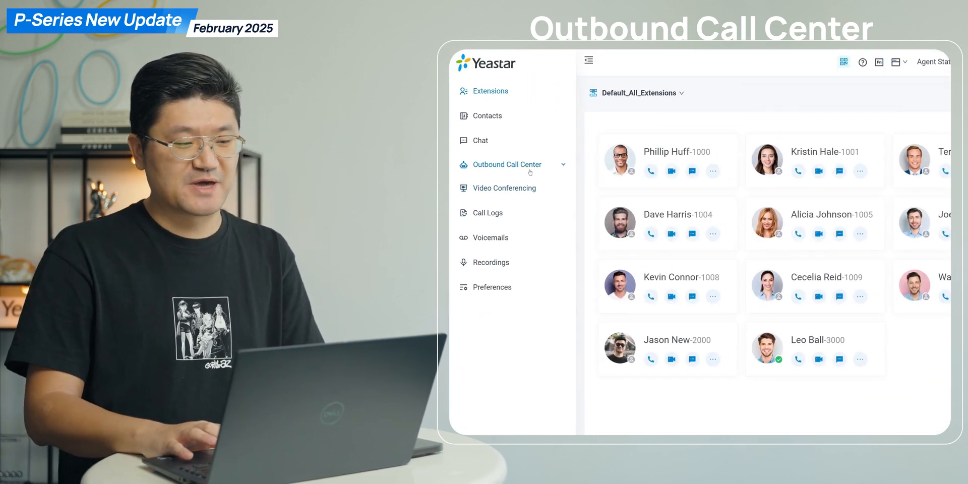
Step: Show the Campaign Wallboard under the Web Client's Outbound Call Center menu
left_click(507, 164)
left_click(508, 211)
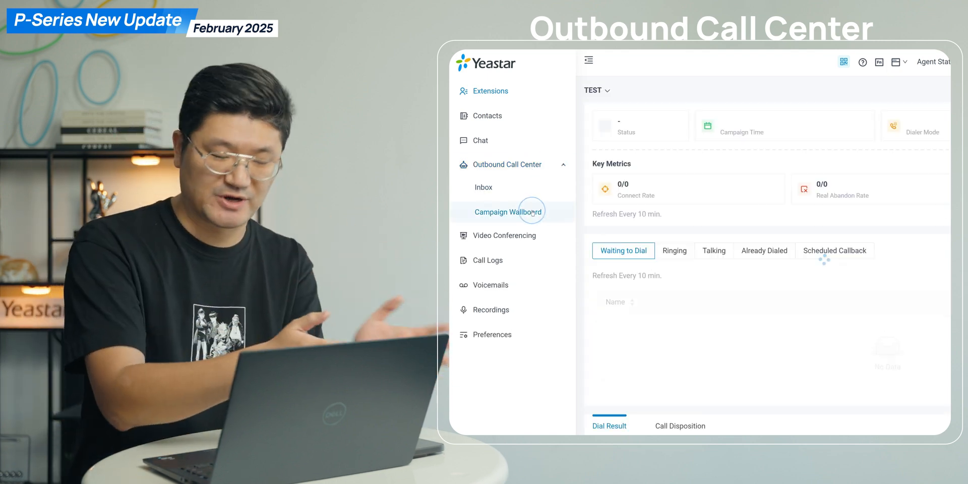